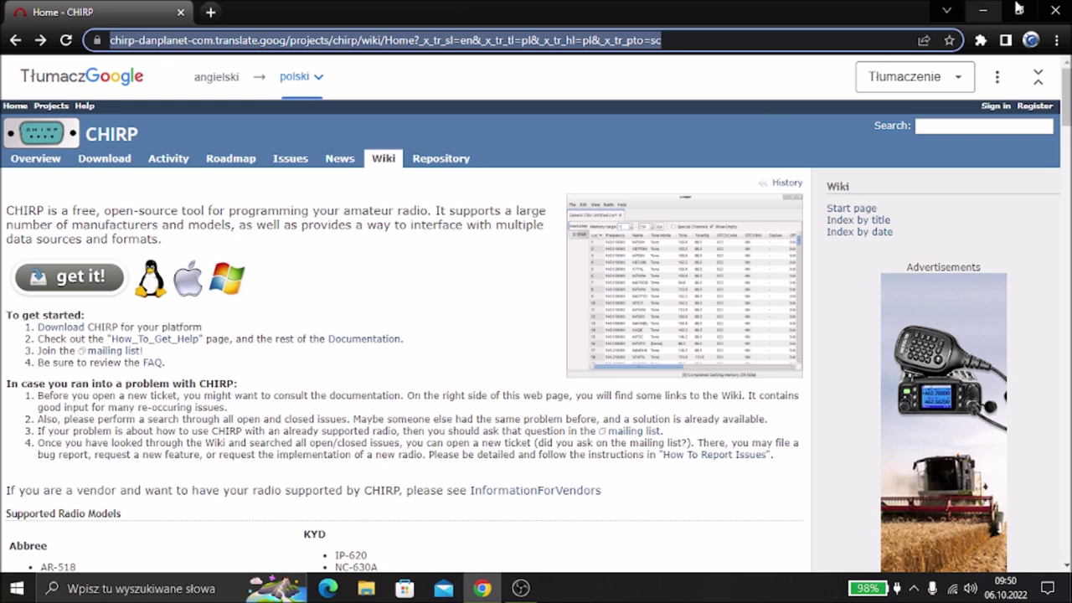
Leave the browser, launch CHIRP and start a download from the radio
{"action": "left_click", "coordinate": [1049, 9]}
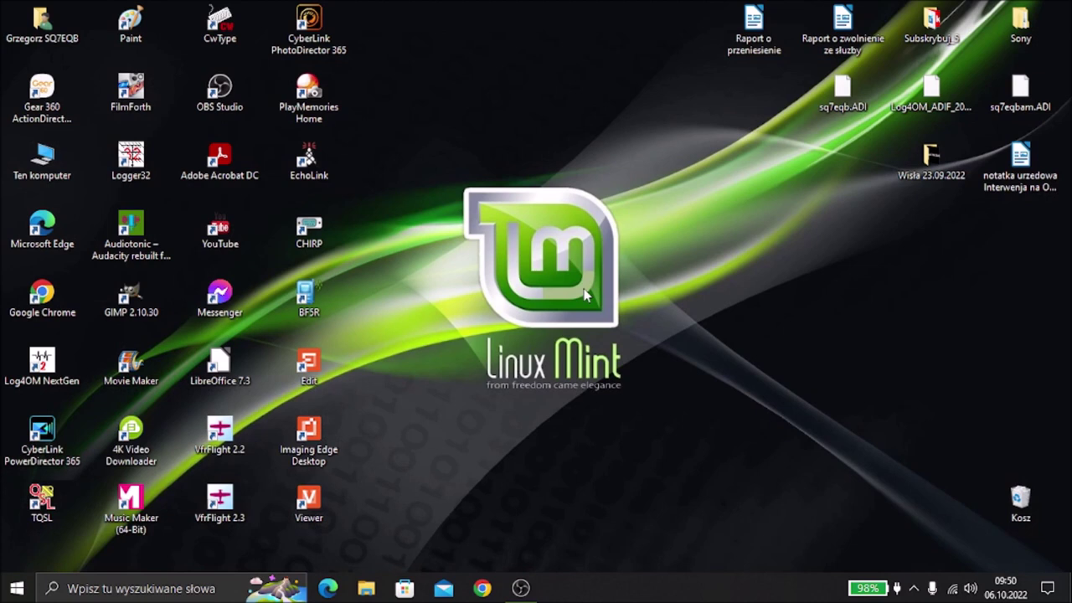
{"action": "double_click", "coordinate": [312, 238]}
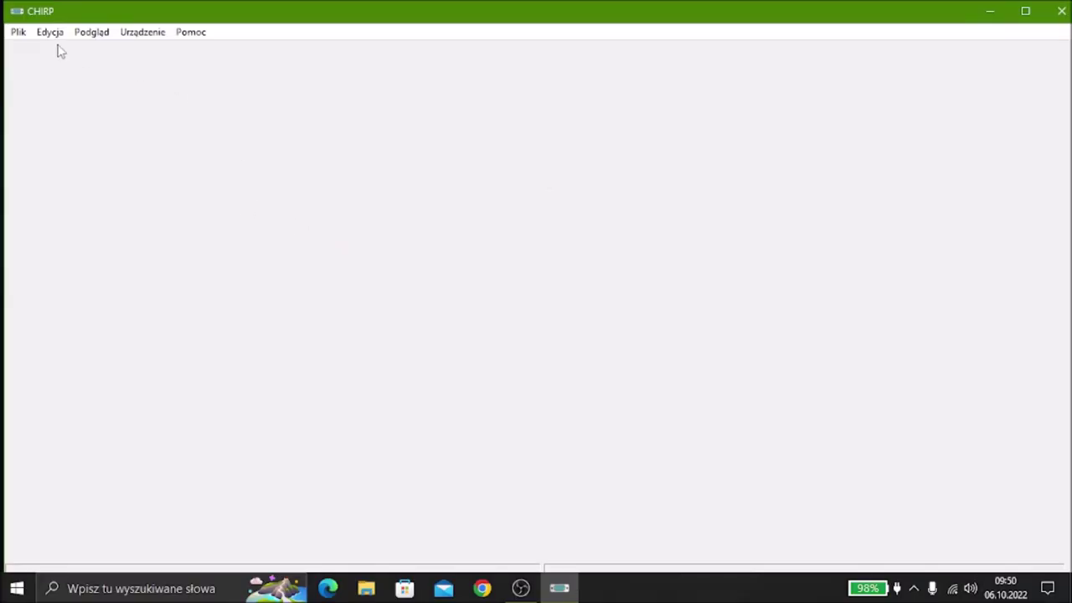
{"action": "left_click", "coordinate": [146, 38]}
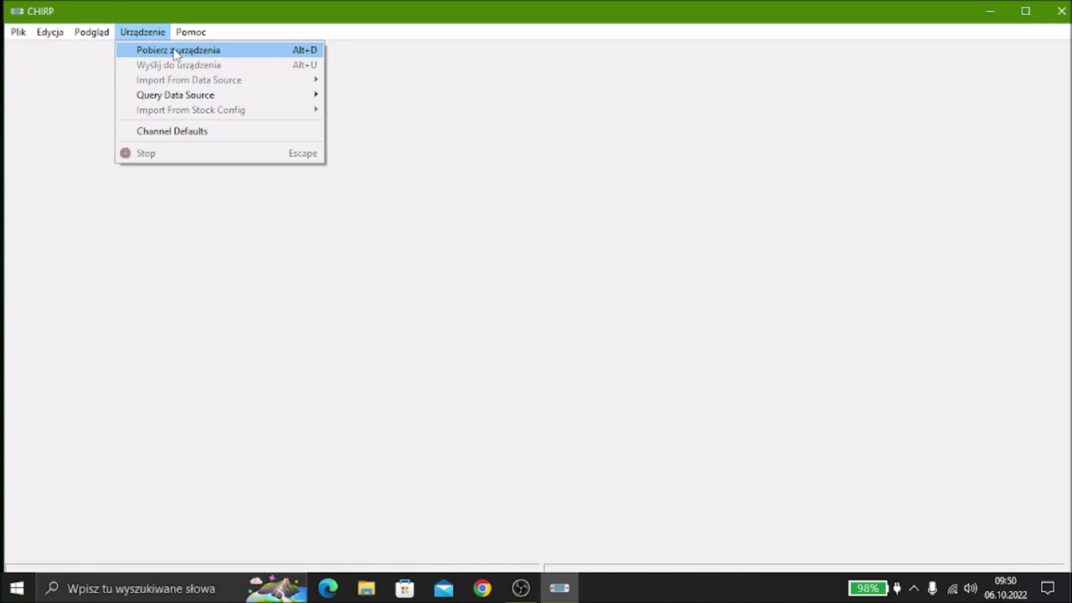
{"action": "left_click", "coordinate": [176, 52]}
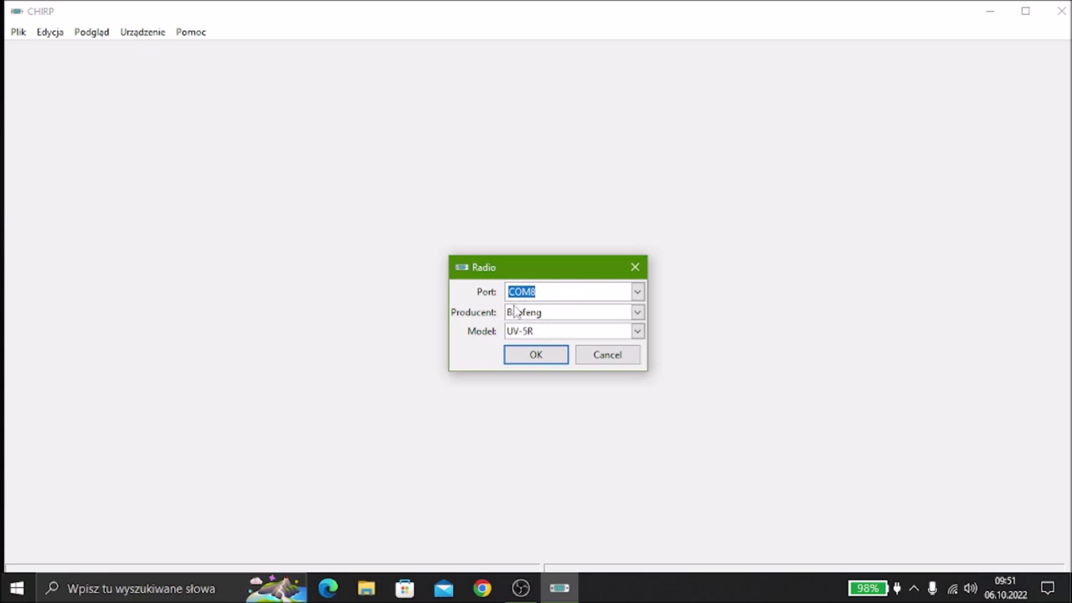
Examine the supported radio producers and the models available for Baofeng
{"action": "left_click", "coordinate": [593, 316]}
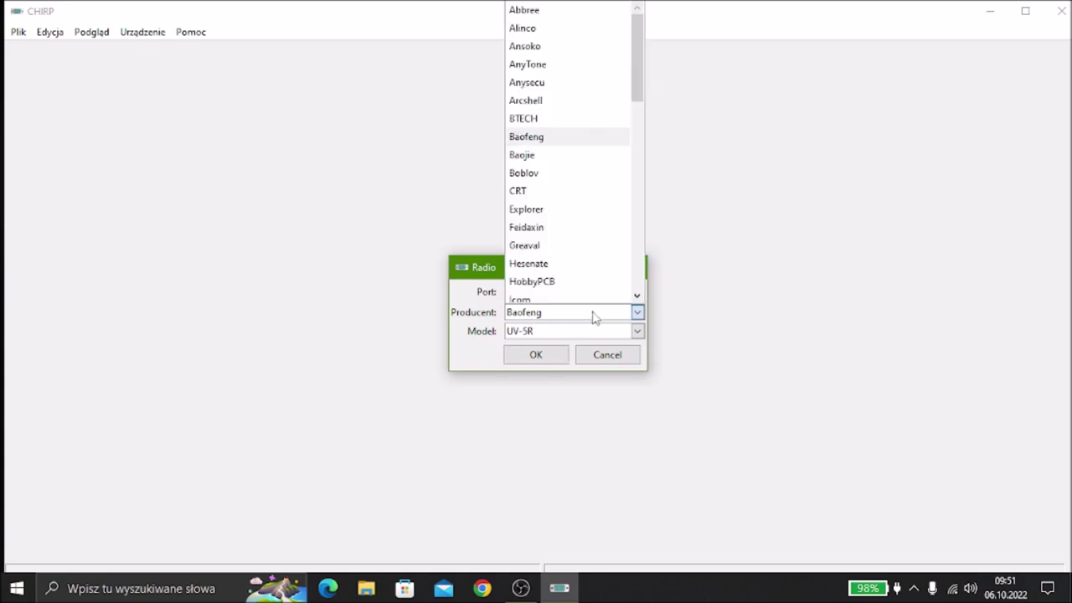
{"action": "left_click_drag", "start_coordinate": [637, 89], "coordinate": [639, 291]}
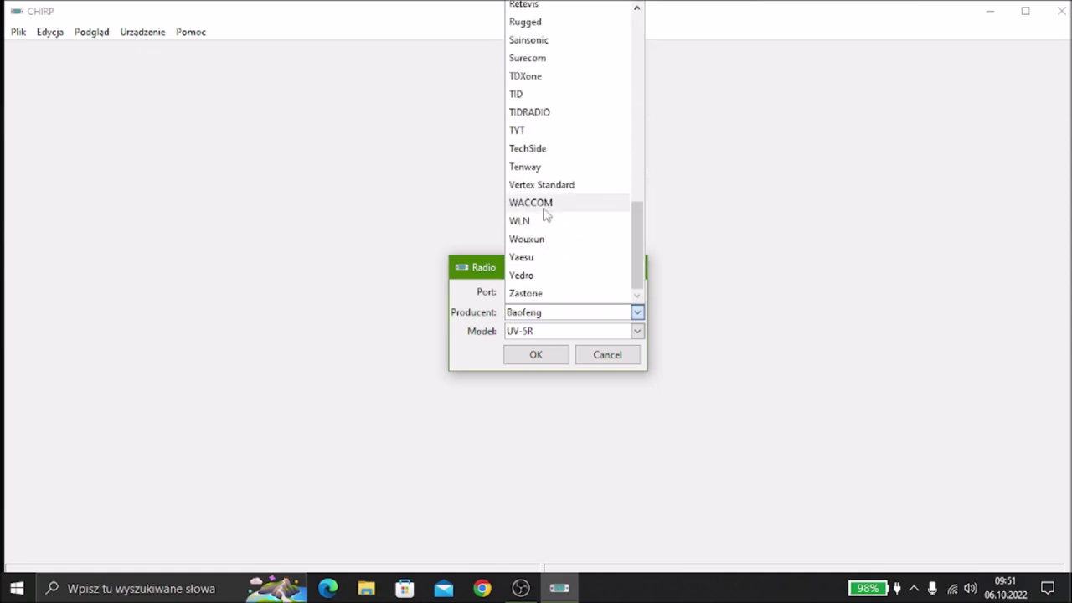
{"action": "left_click", "coordinate": [449, 177]}
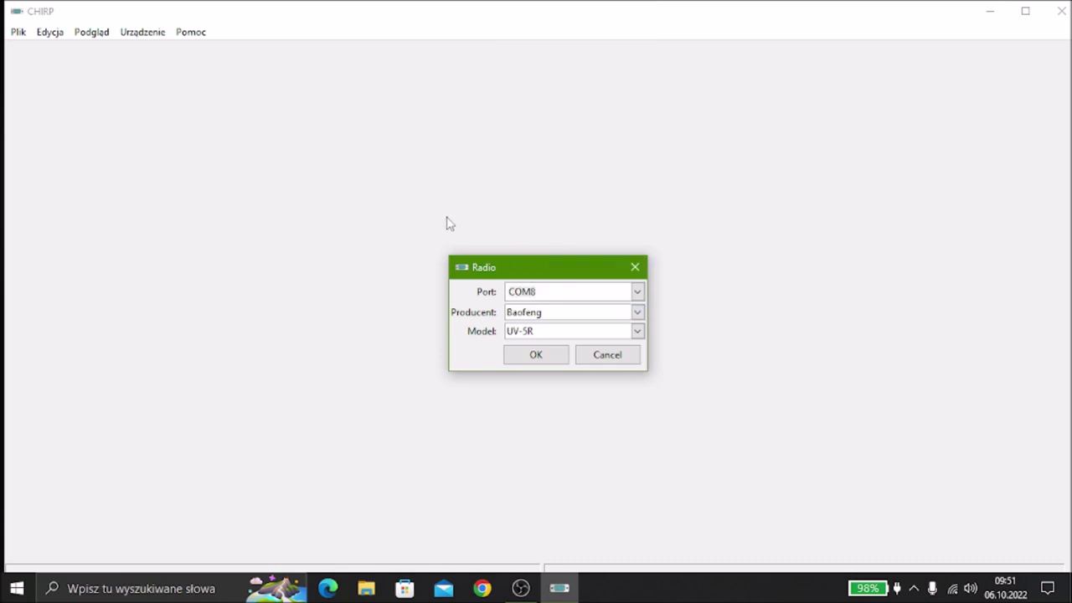
{"action": "left_click", "coordinate": [561, 335]}
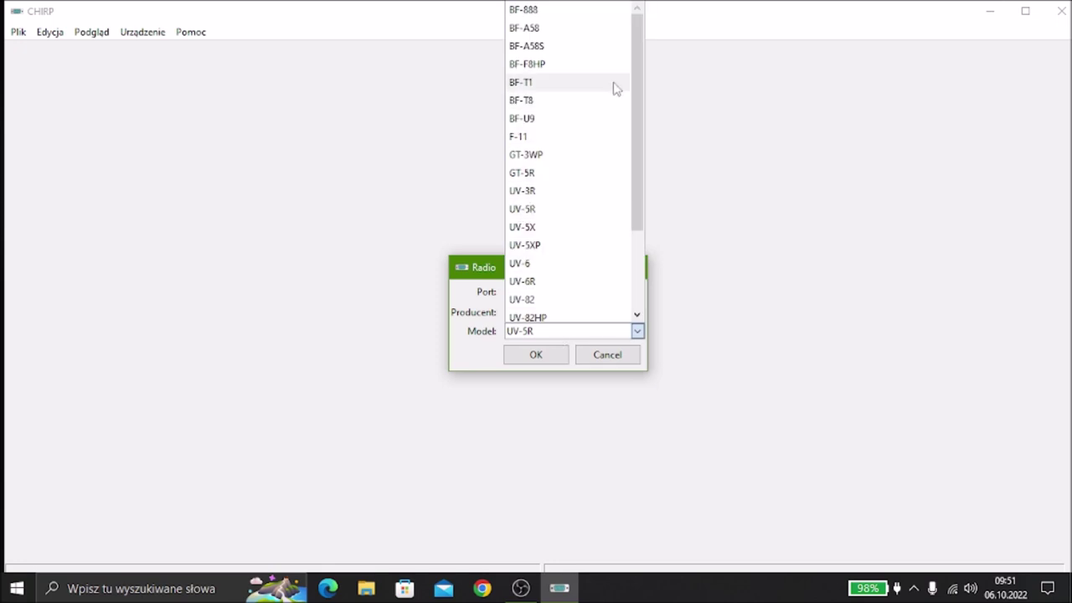
{"action": "left_click_drag", "start_coordinate": [634, 46], "coordinate": [633, 169]}
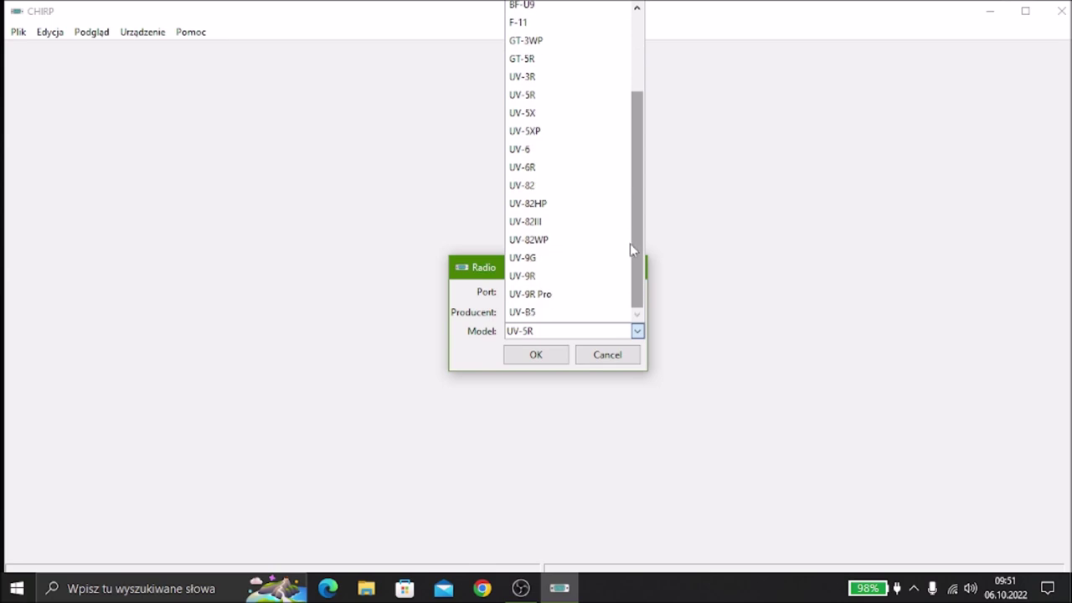
{"action": "scroll", "coordinate": [586, 83], "scroll_direction": "up", "scroll_amount": 2}
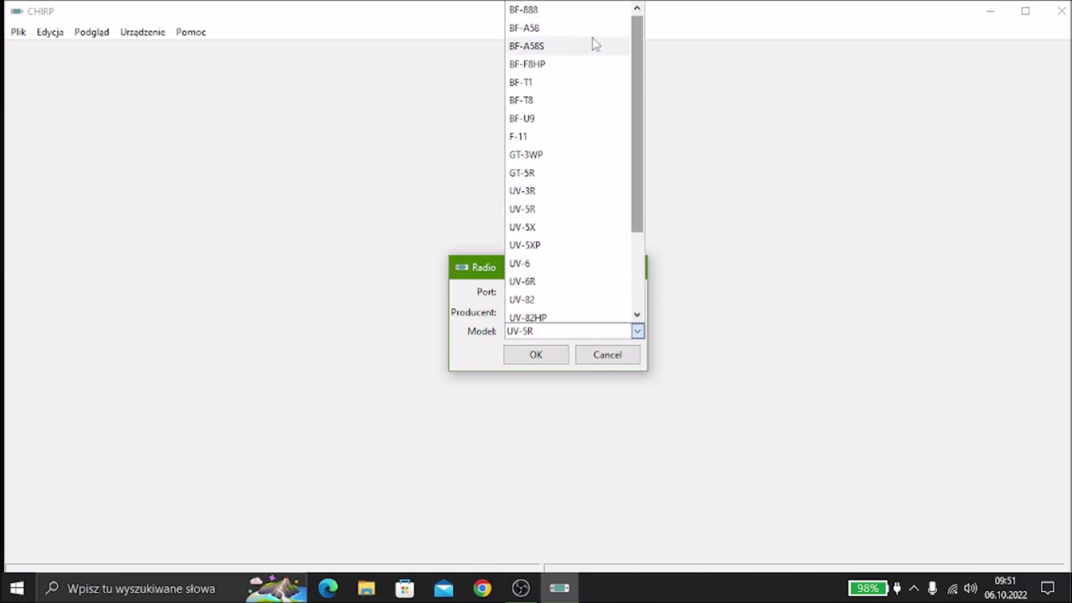
{"action": "left_click", "coordinate": [594, 13]}
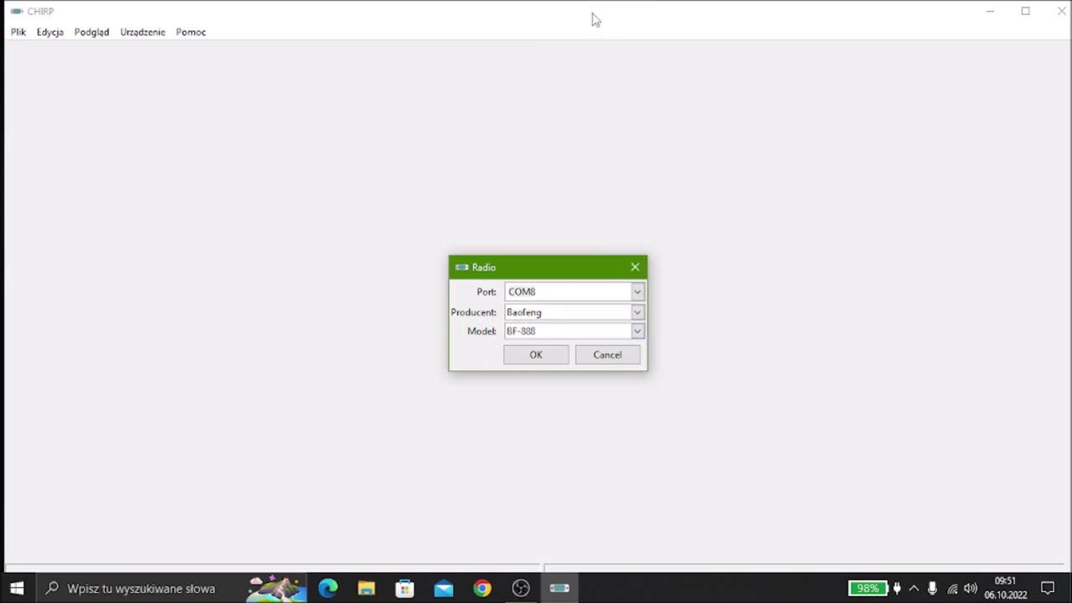
Choose the UV-5R model with producer Baofeng on port COM8 and download the radio's memory channels
{"action": "left_click", "coordinate": [558, 331]}
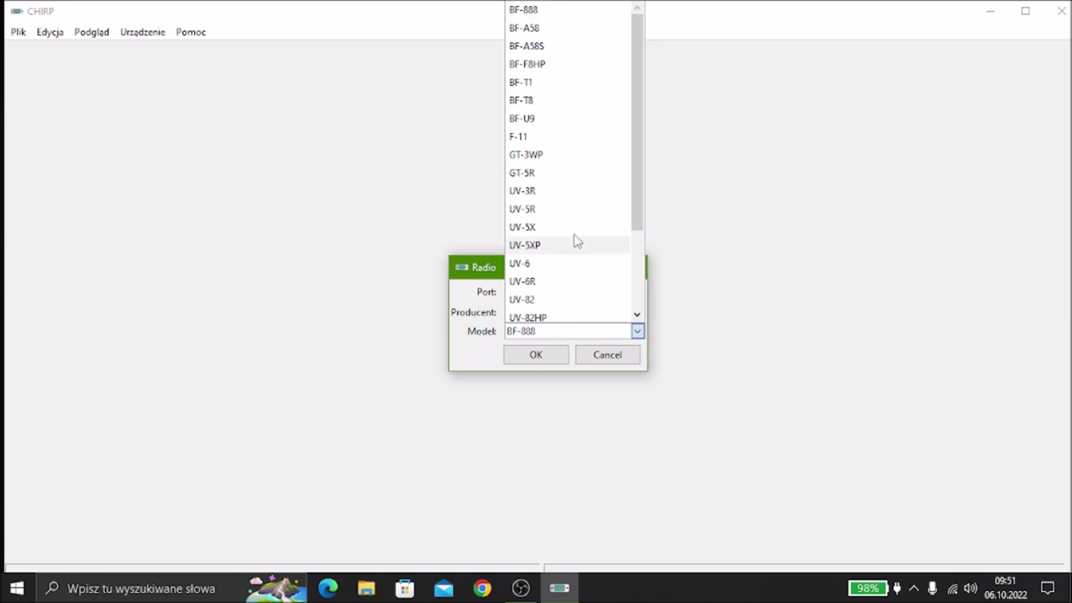
{"action": "left_click", "coordinate": [530, 211]}
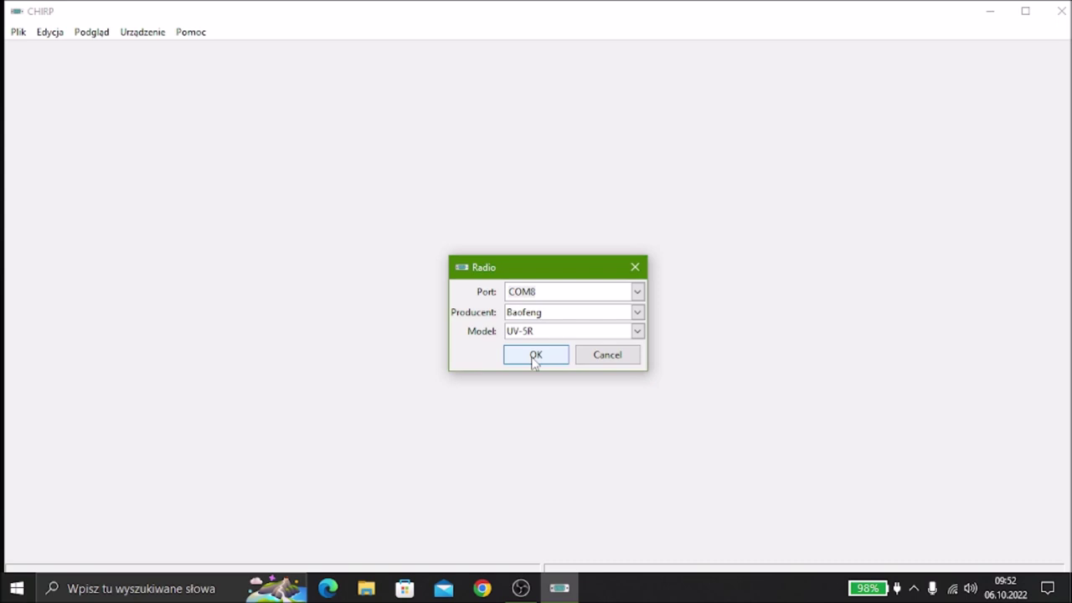
{"action": "left_click", "coordinate": [535, 355]}
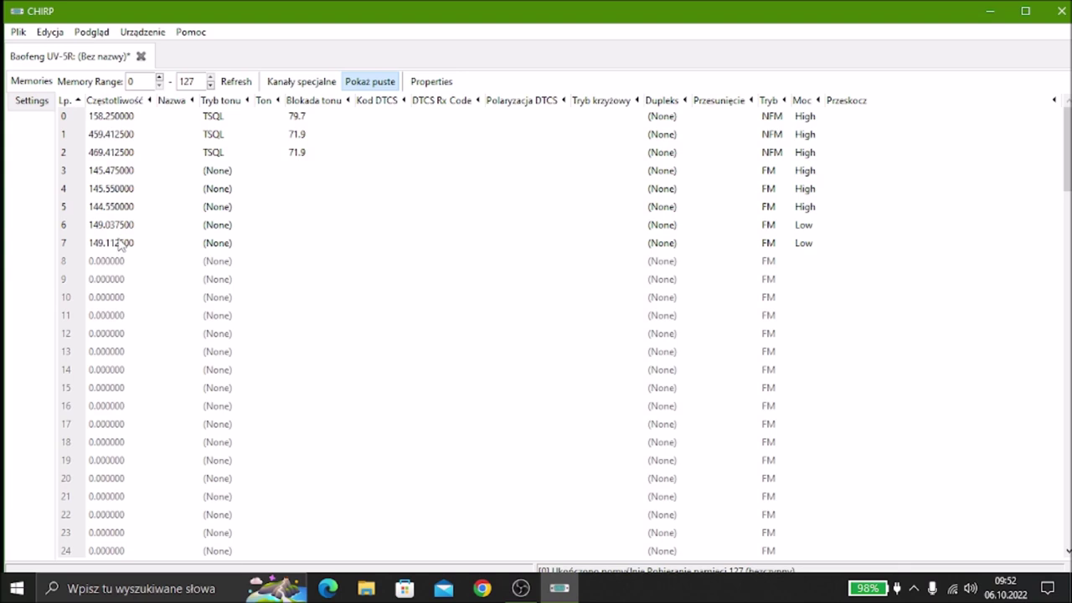
Open the frequency of memory channel 1 for editing
{"action": "left_click", "coordinate": [106, 140]}
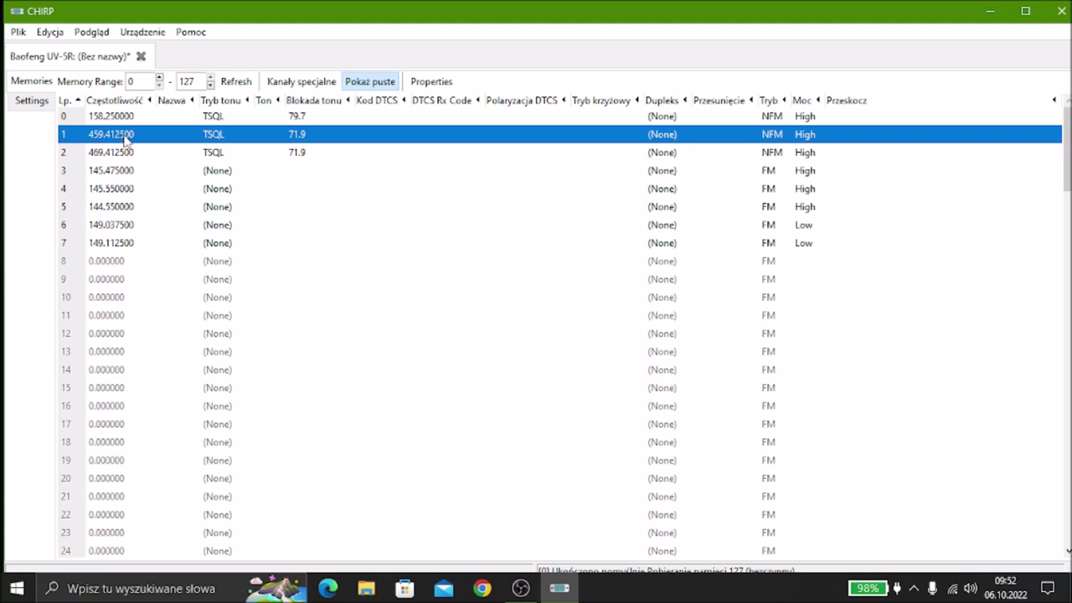
{"action": "left_click", "coordinate": [126, 140]}
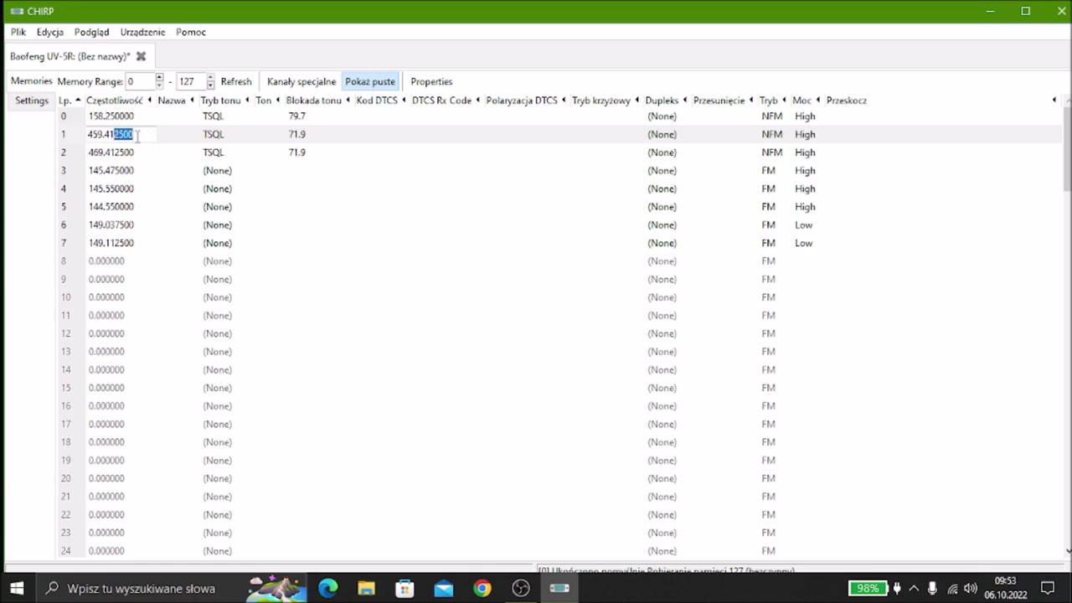
{"action": "left_click", "coordinate": [145, 136]}
{"action": "left_click", "coordinate": [440, 267]}
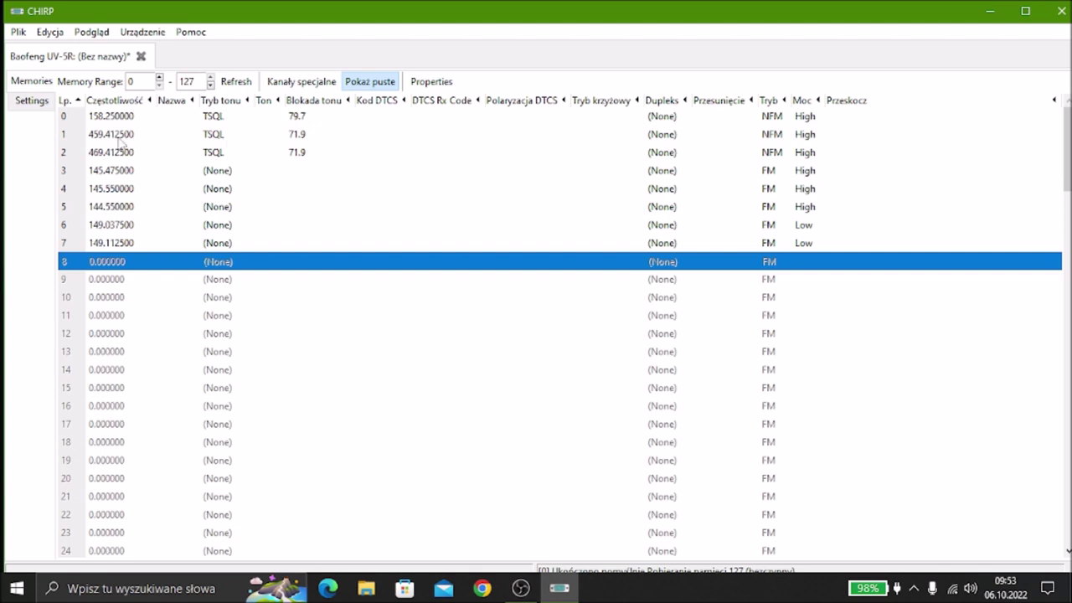
Switch the tone mode of memory channel 1 to (None) and back to TSQL
{"action": "left_click", "coordinate": [221, 139]}
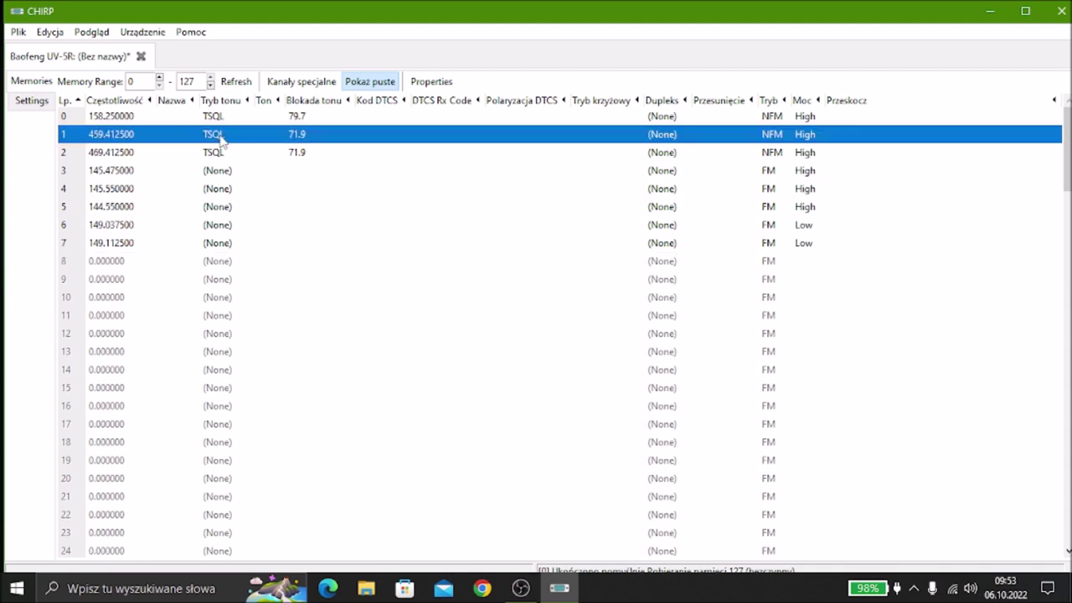
{"action": "left_click", "coordinate": [221, 139]}
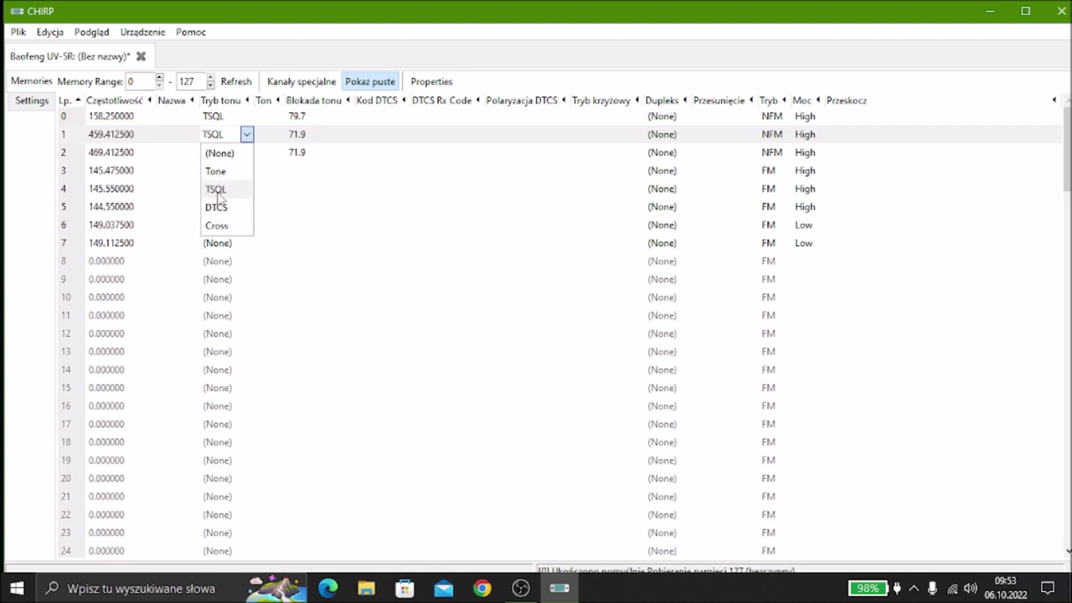
{"action": "left_click", "coordinate": [222, 155]}
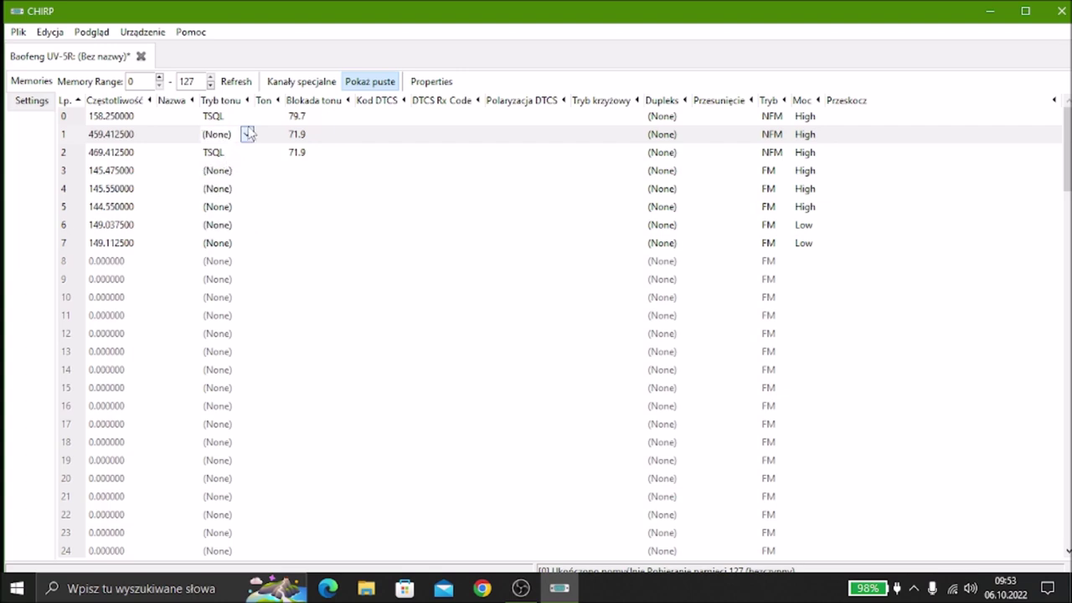
{"action": "left_click", "coordinate": [247, 135]}
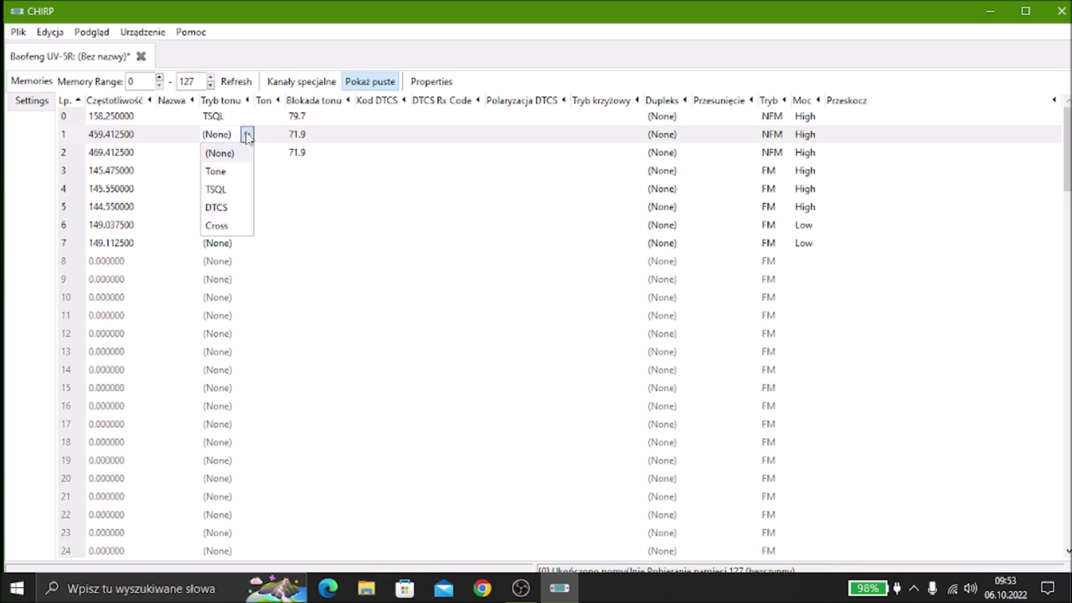
{"action": "left_click", "coordinate": [220, 190]}
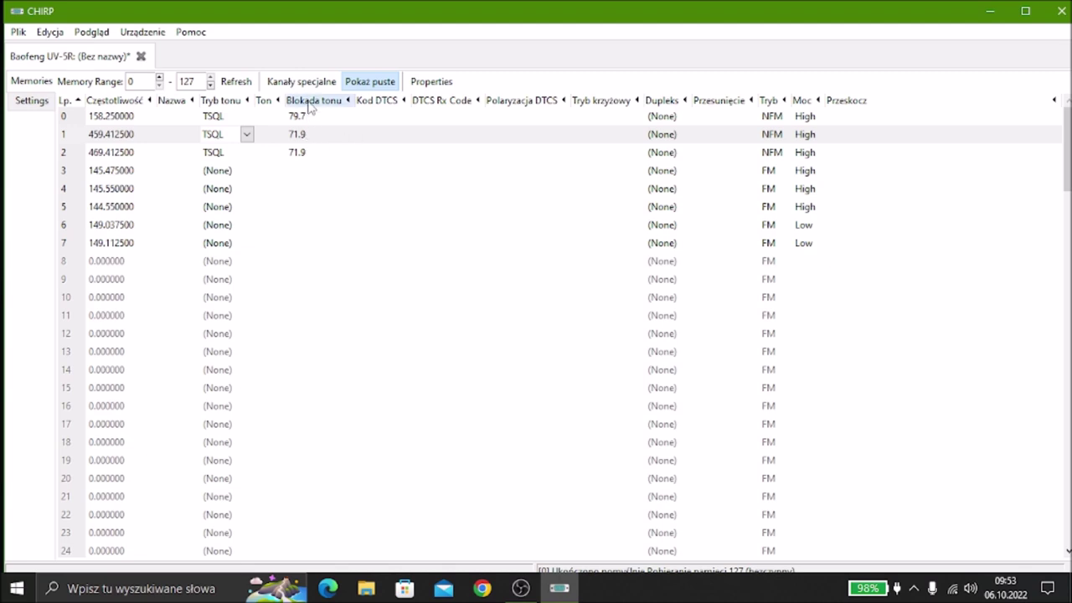
Set the tone squelch of memory channel 1 to 71.9
{"action": "left_click", "coordinate": [304, 141]}
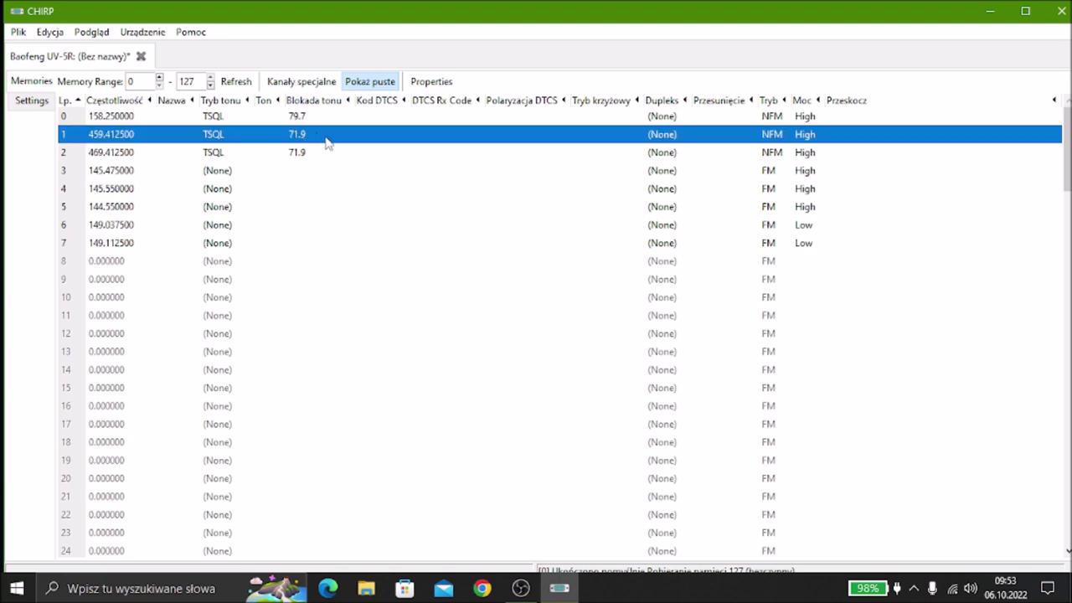
{"action": "left_click", "coordinate": [327, 141]}
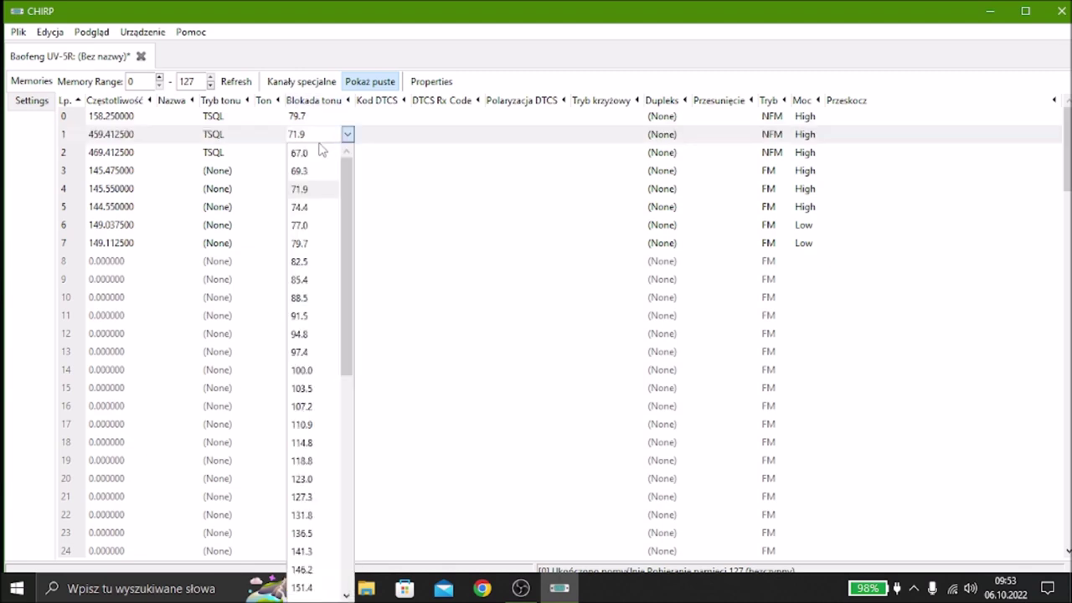
{"action": "left_click", "coordinate": [306, 192]}
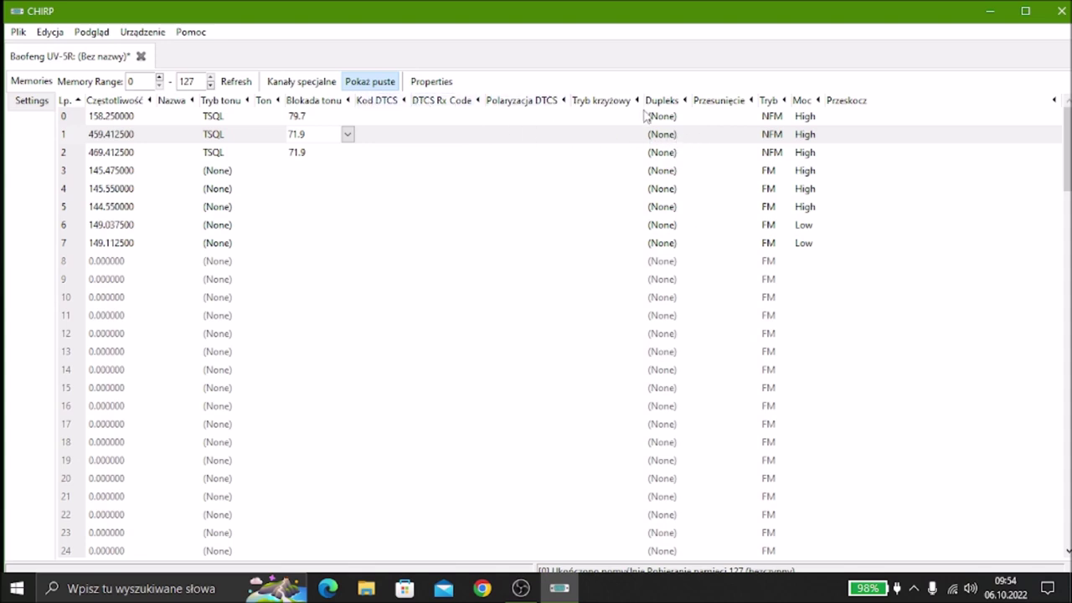
Set the modulation mode of memory channel 1 to NFM
{"action": "left_click", "coordinate": [778, 139]}
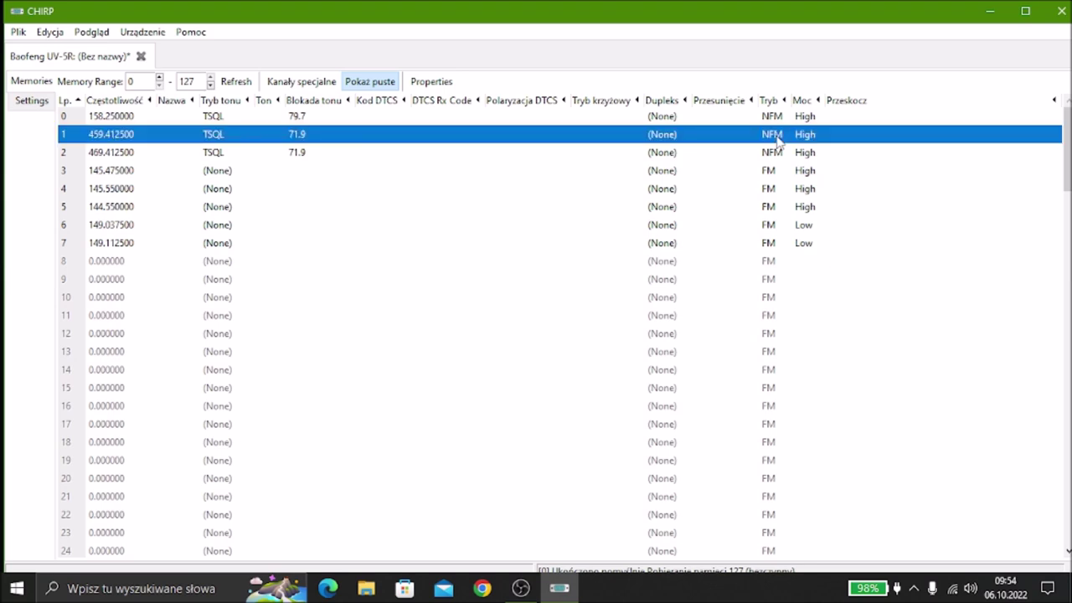
{"action": "left_click", "coordinate": [778, 141]}
{"action": "left_click", "coordinate": [781, 136]}
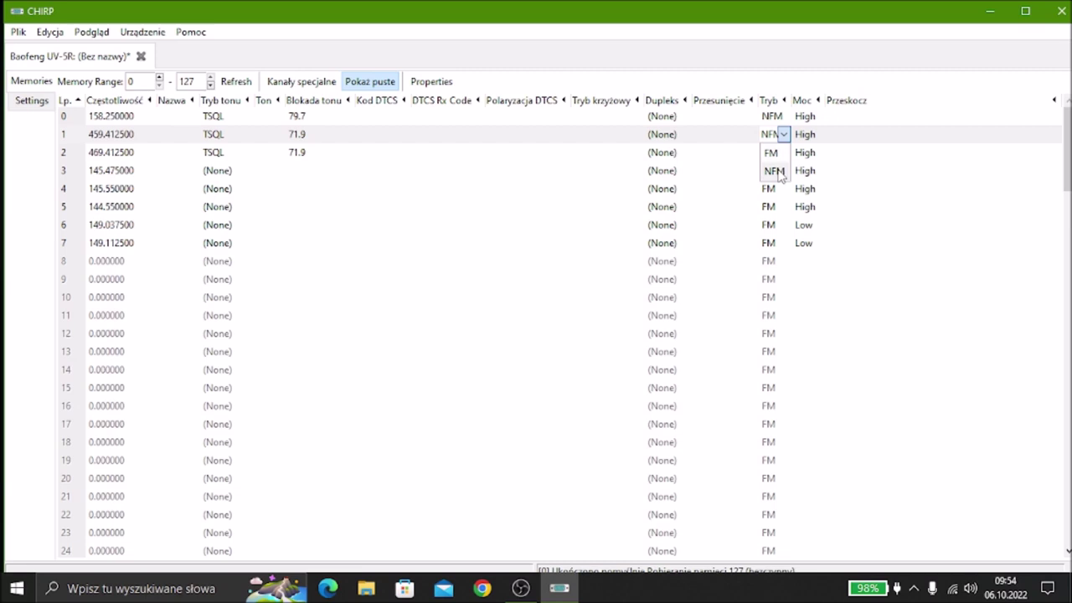
{"action": "left_click", "coordinate": [778, 176]}
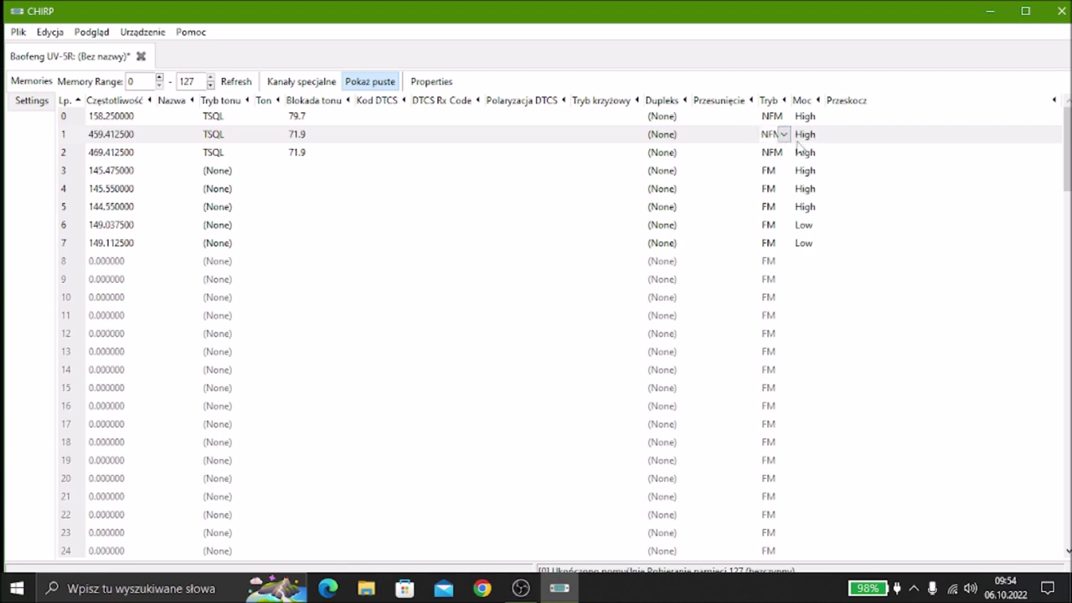
Examine the offset, power and skip options of memory channel 1
{"action": "left_click", "coordinate": [740, 138]}
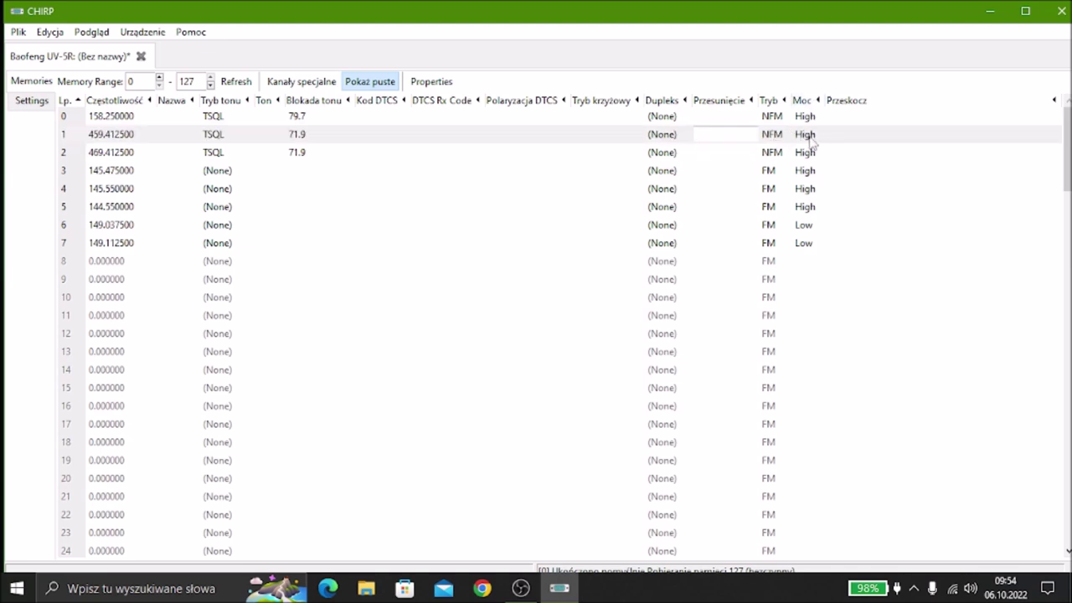
{"action": "left_click", "coordinate": [806, 139]}
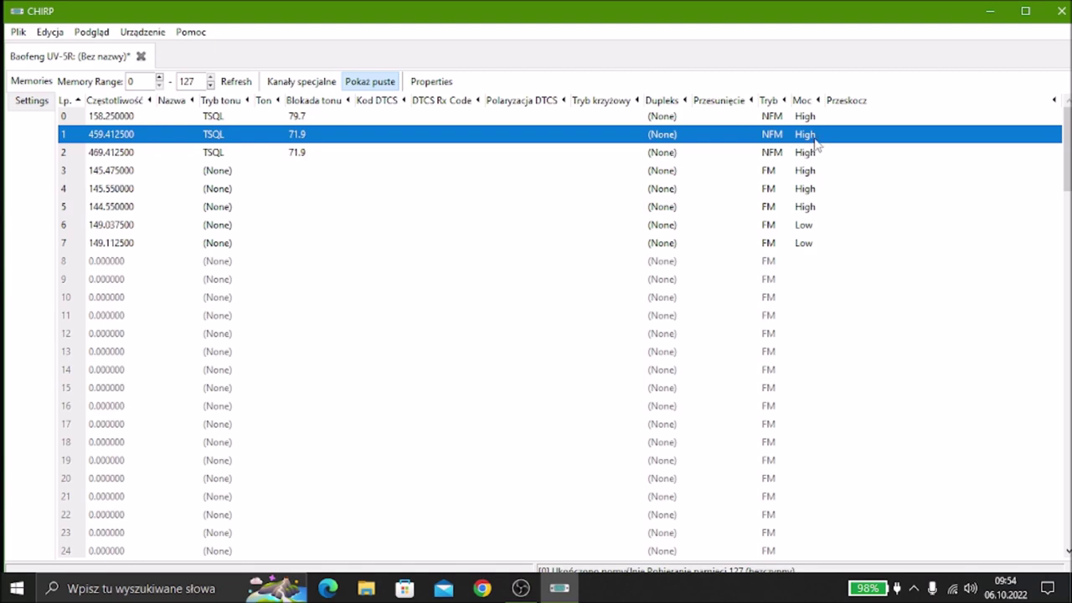
{"action": "left_click", "coordinate": [813, 139]}
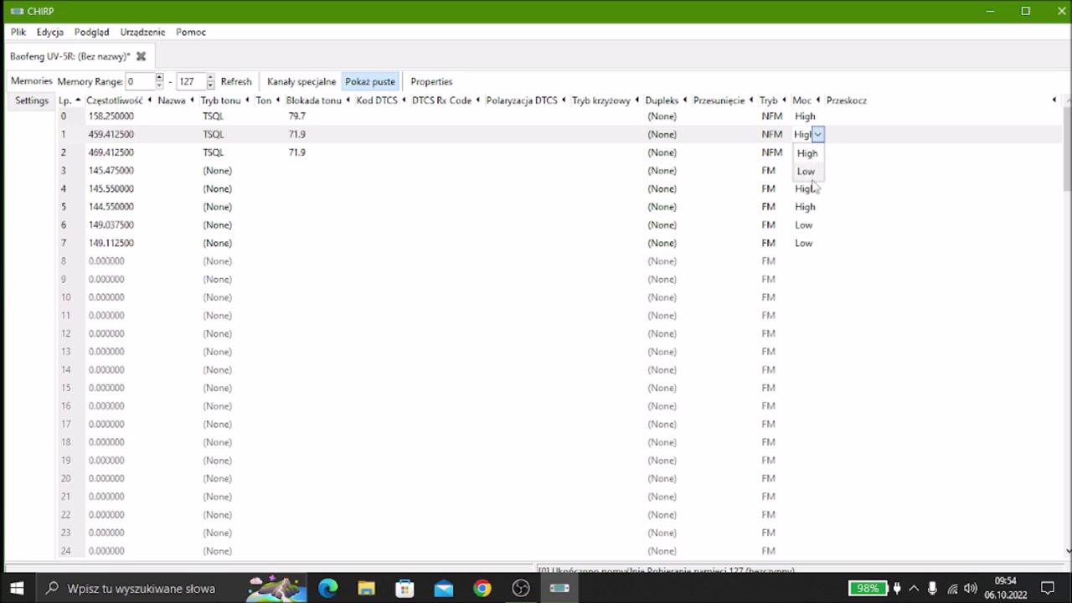
{"action": "left_click", "coordinate": [837, 138]}
{"action": "left_click", "coordinate": [846, 138]}
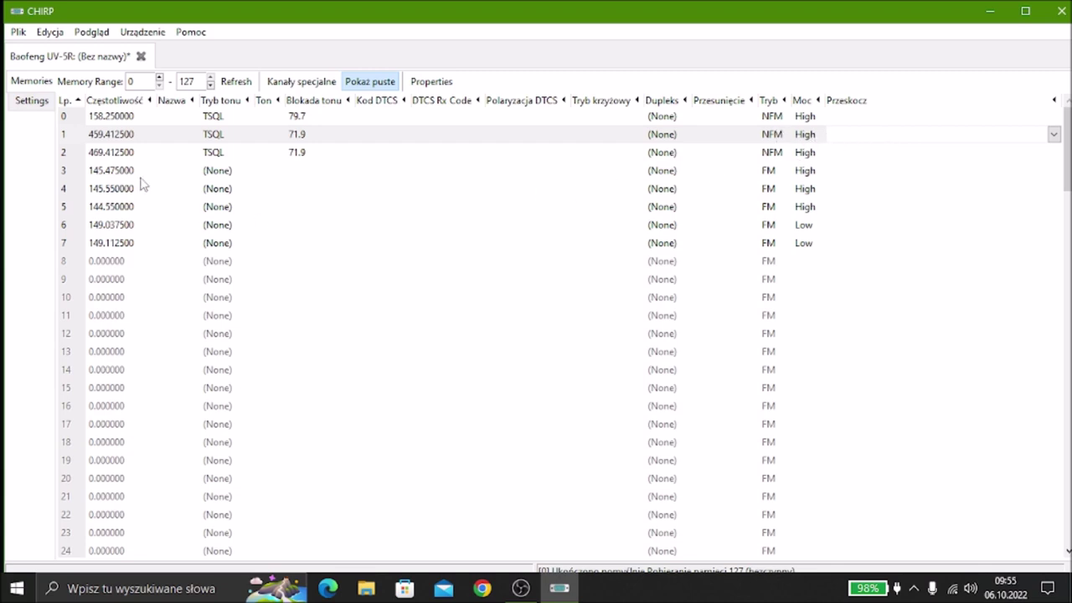
{"action": "left_click", "coordinate": [1053, 134]}
{"action": "left_click", "coordinate": [1053, 135]}
Upload the channel memories to the Baofeng UV-5R through port COM8
{"action": "left_click", "coordinate": [133, 36]}
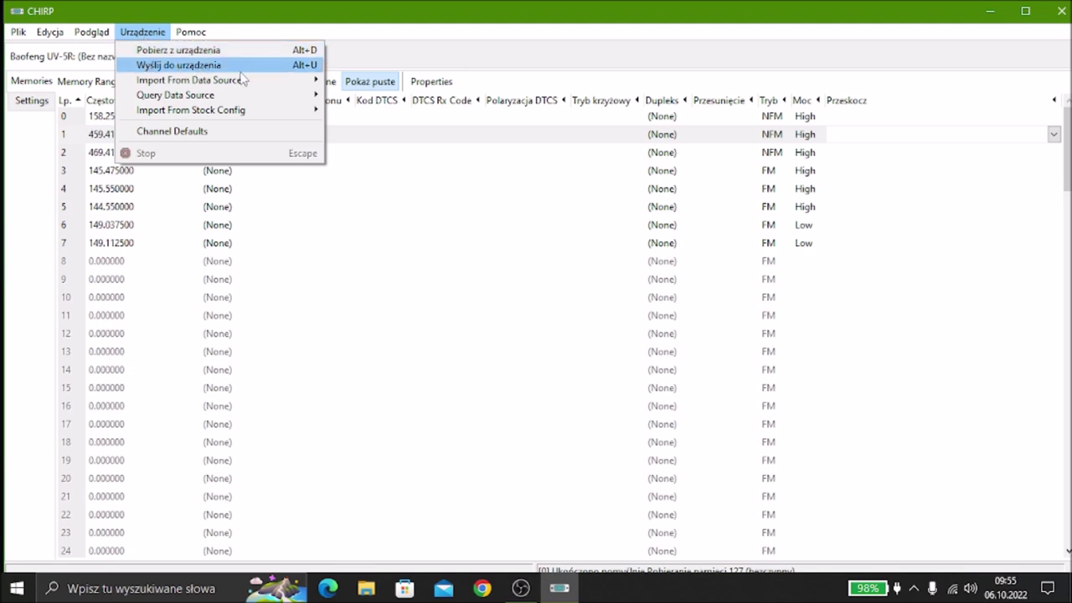
{"action": "left_click", "coordinate": [182, 65]}
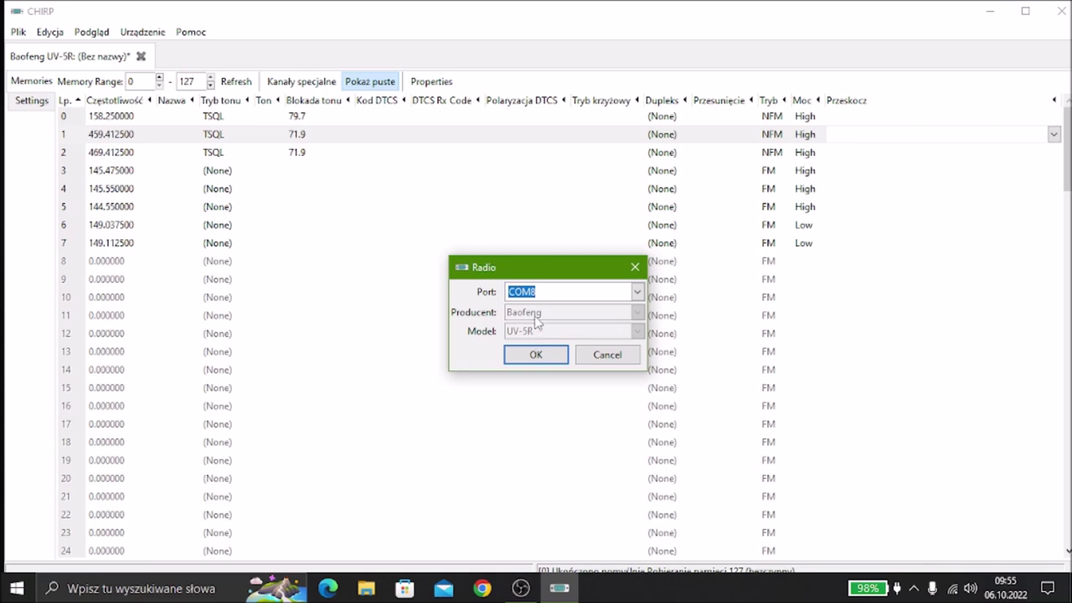
{"action": "left_click", "coordinate": [536, 355]}
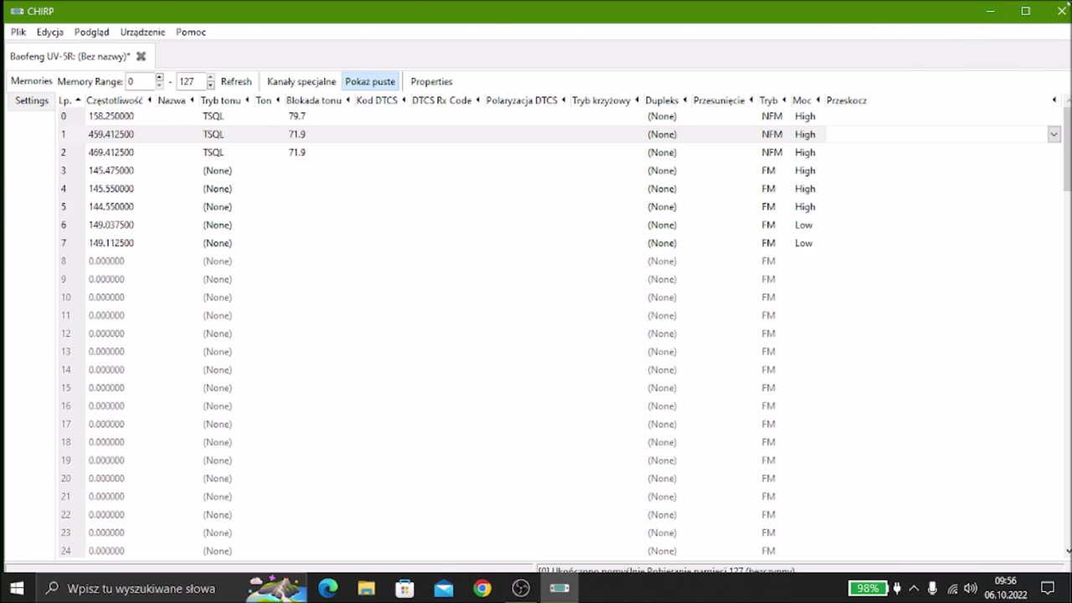
Quit the program
{"action": "left_click", "coordinate": [18, 32]}
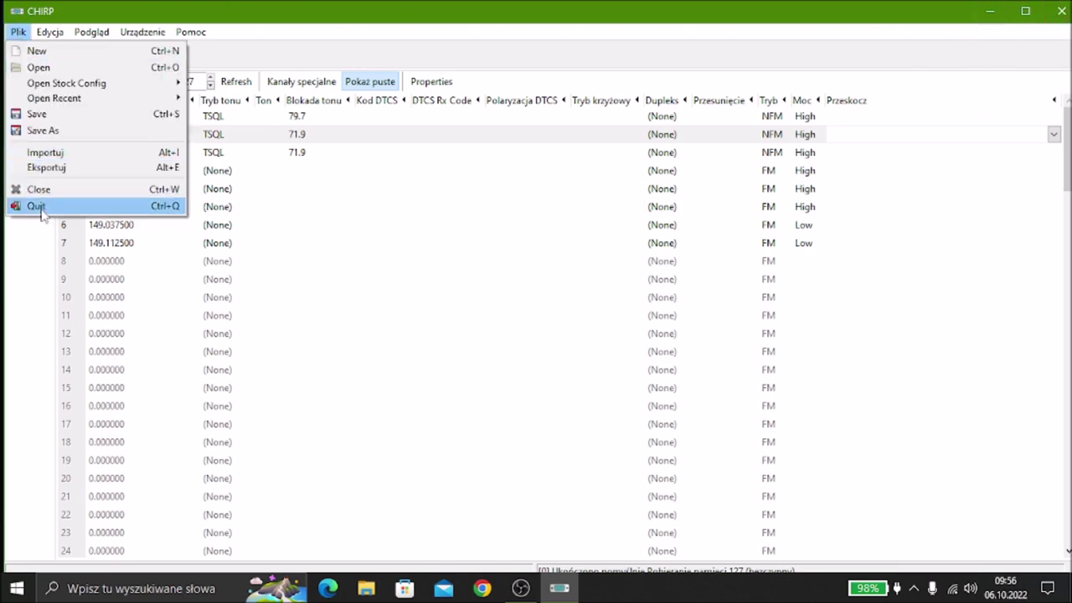